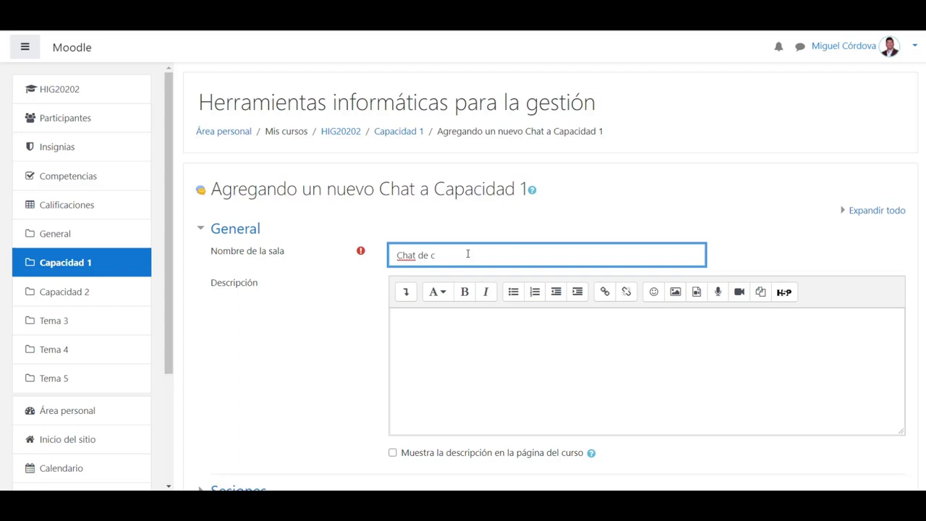
- Name the new chat room "Chat de comunicación 1"
{"action": "type", "text": "municación d"}
{"action": "key", "text": "BackSpace"}
{"action": "type", "text": "1"}
{"action": "left_click", "coordinate": [488, 372]}
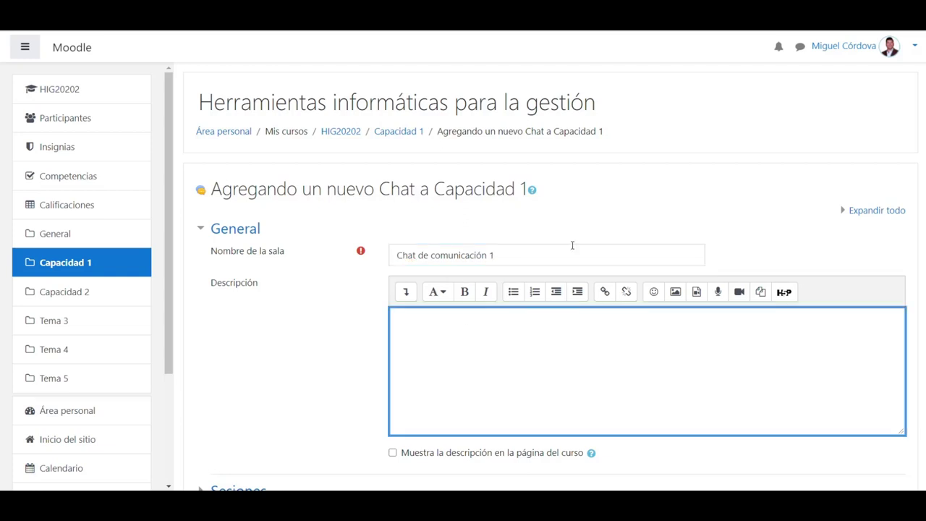
- Set the time of the chat's next session to 00:00 in the session settings
{"action": "scroll", "coordinate": [531, 269], "scroll_direction": "down", "scroll_amount": 3}
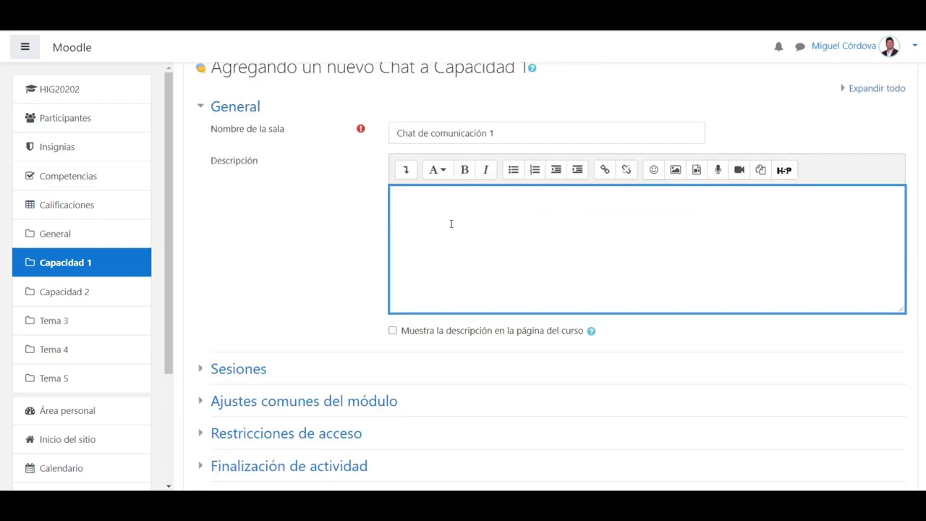
{"action": "scroll", "coordinate": [340, 257], "scroll_direction": "down", "scroll_amount": 1}
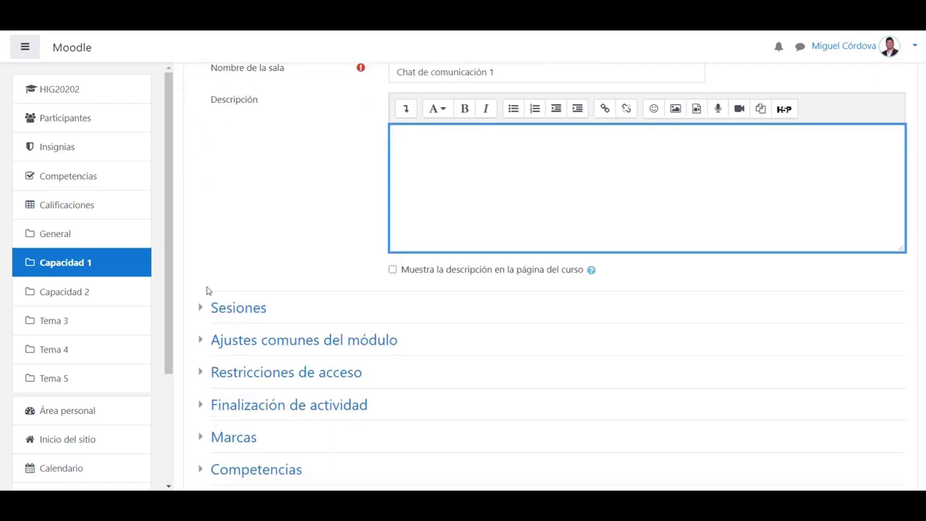
{"action": "left_click", "coordinate": [217, 307]}
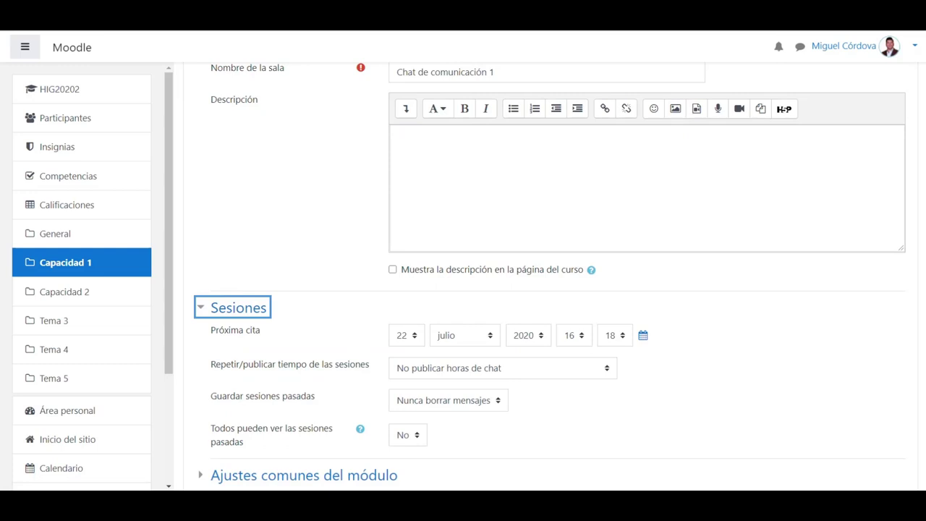
{"action": "scroll", "coordinate": [749, 348], "scroll_direction": "down", "scroll_amount": 1}
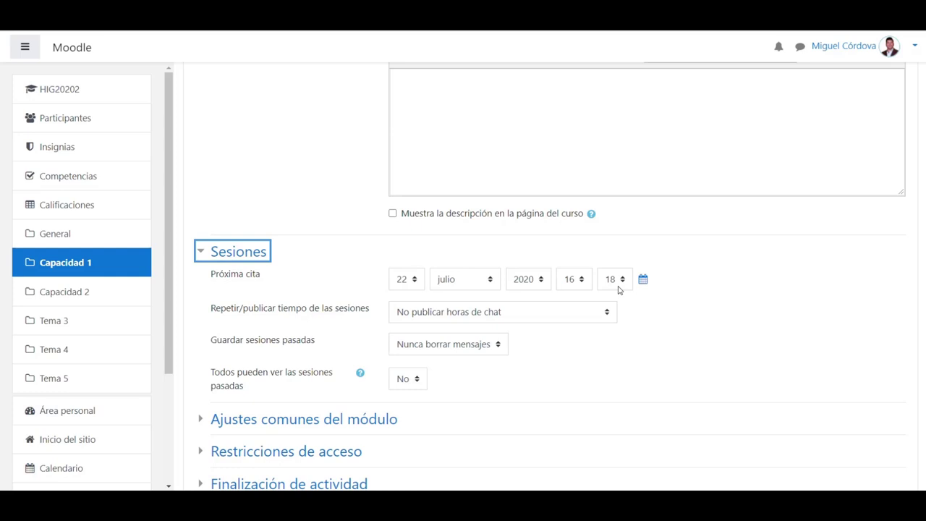
{"action": "left_click", "coordinate": [562, 282]}
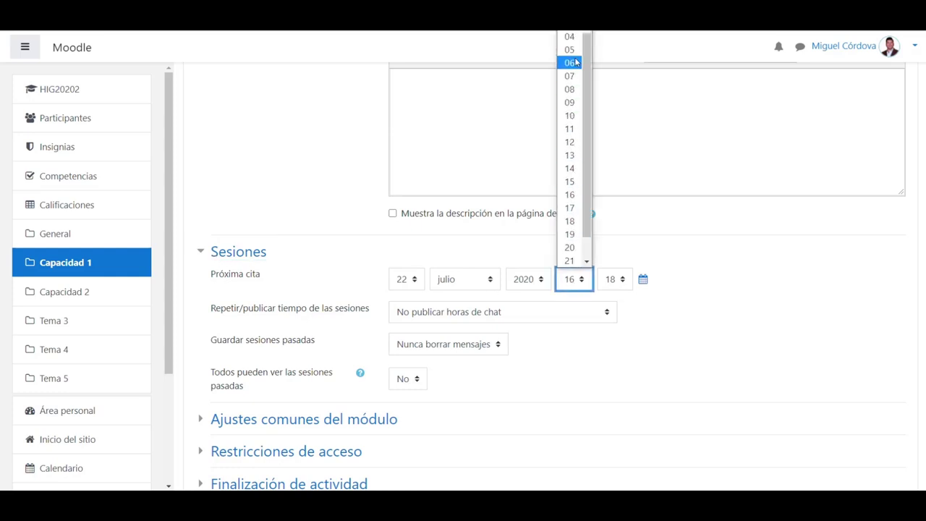
{"action": "scroll", "coordinate": [573, 58], "scroll_direction": "up", "scroll_amount": 1}
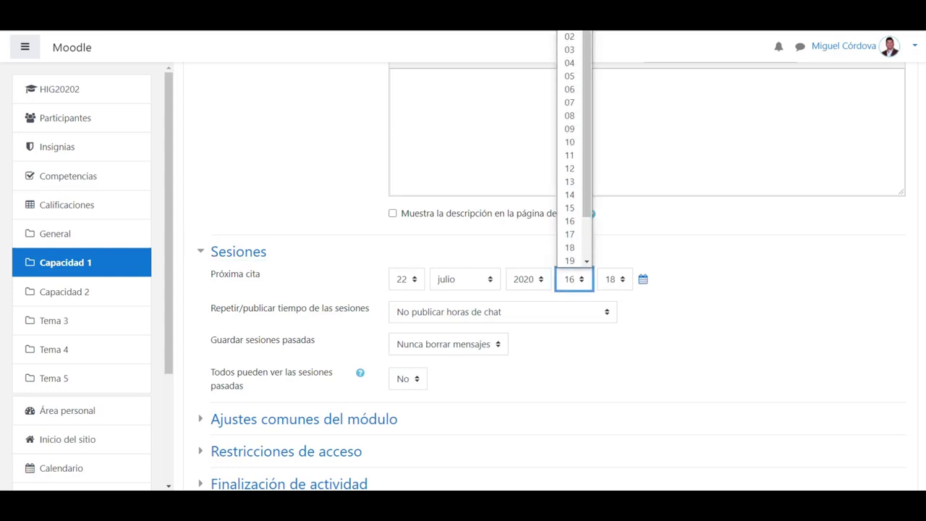
{"action": "scroll", "coordinate": [573, 58], "scroll_direction": "up", "scroll_amount": 1}
{"action": "left_click", "coordinate": [569, 36]}
{"action": "left_click", "coordinate": [614, 283]}
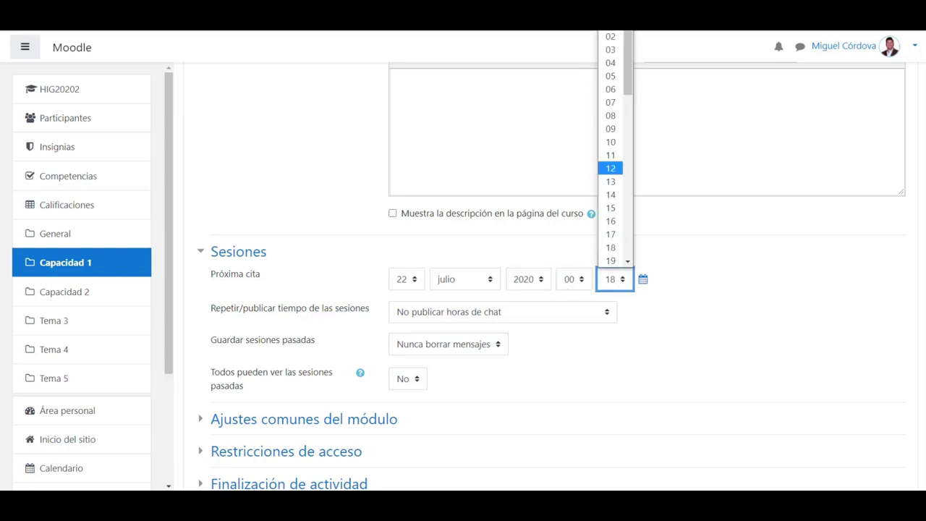
{"action": "scroll", "coordinate": [610, 58], "scroll_direction": "up", "scroll_amount": 1}
{"action": "left_click", "coordinate": [610, 36]}
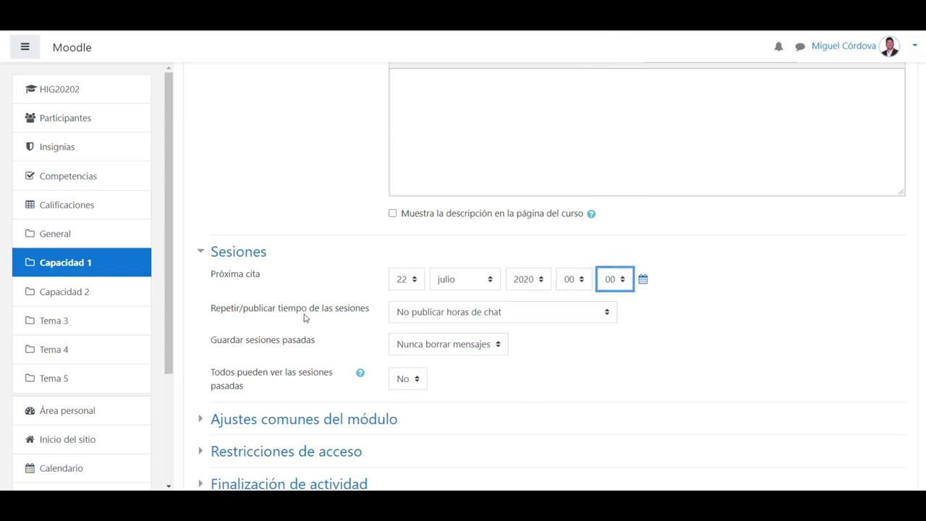
- Set the chat sessions to repeat and be published "A la misma hora todos los días"
{"action": "left_click", "coordinate": [453, 320]}
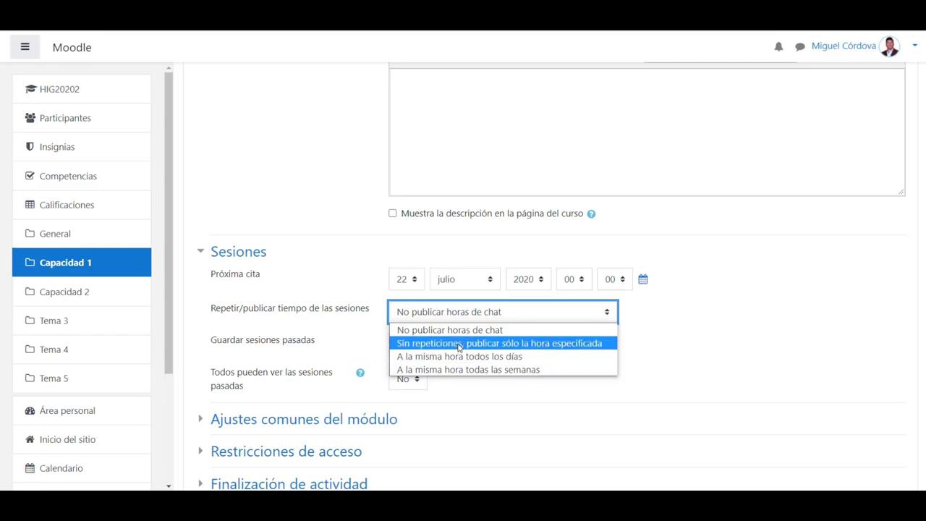
{"action": "left_click", "coordinate": [460, 356]}
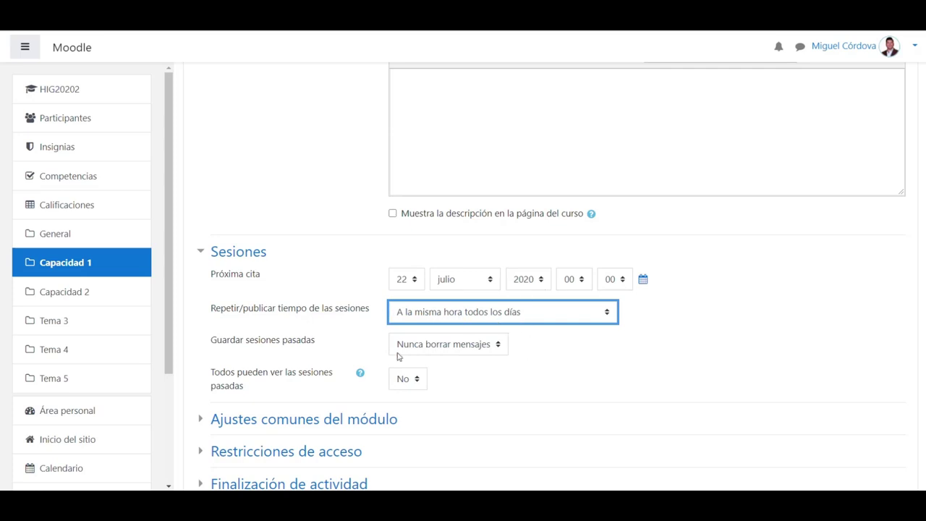
{"action": "left_click", "coordinate": [476, 316]}
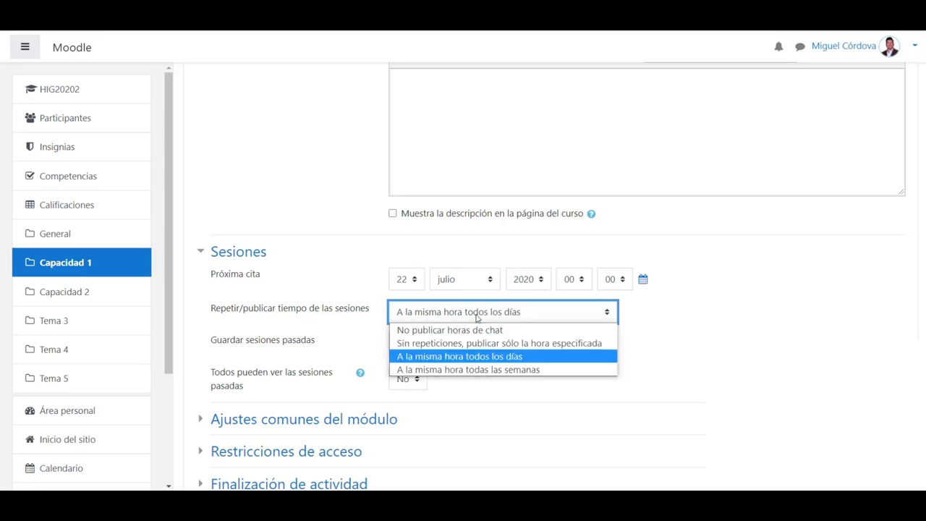
{"action": "left_click", "coordinate": [817, 335]}
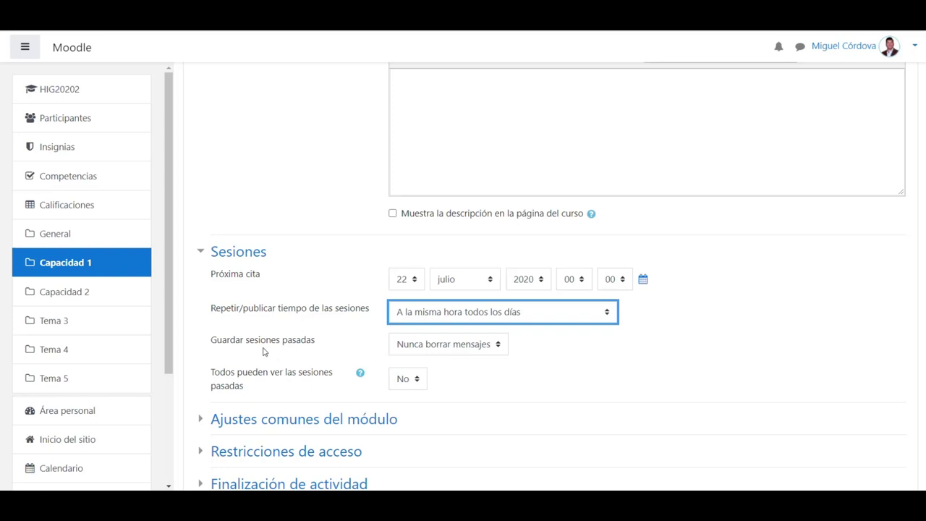
- Keep past chat sessions for 365 days and allow everyone to view them
{"action": "left_click", "coordinate": [424, 349]}
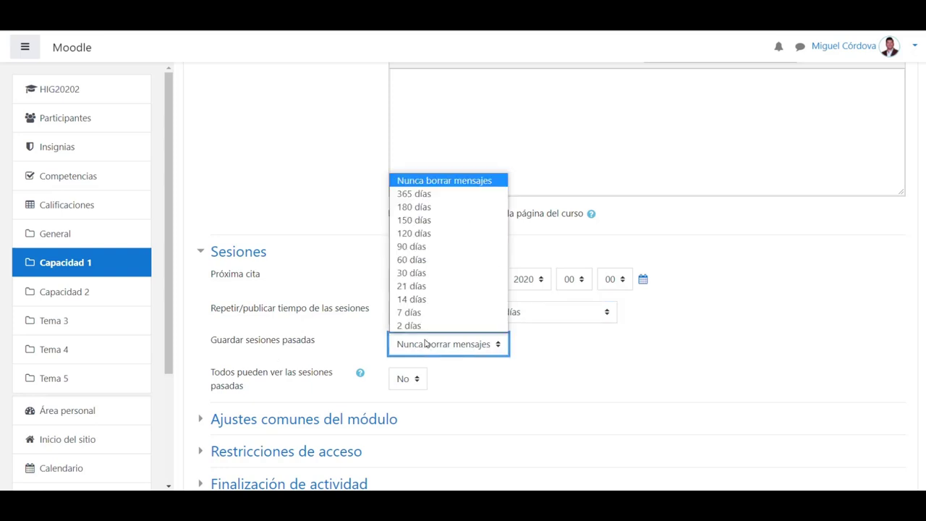
{"action": "left_click", "coordinate": [440, 195]}
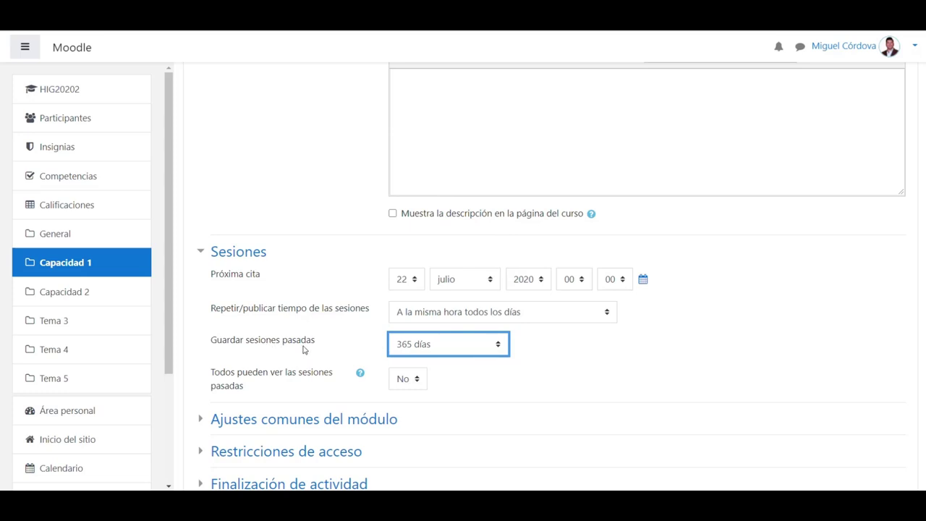
{"action": "left_click", "coordinate": [409, 381]}
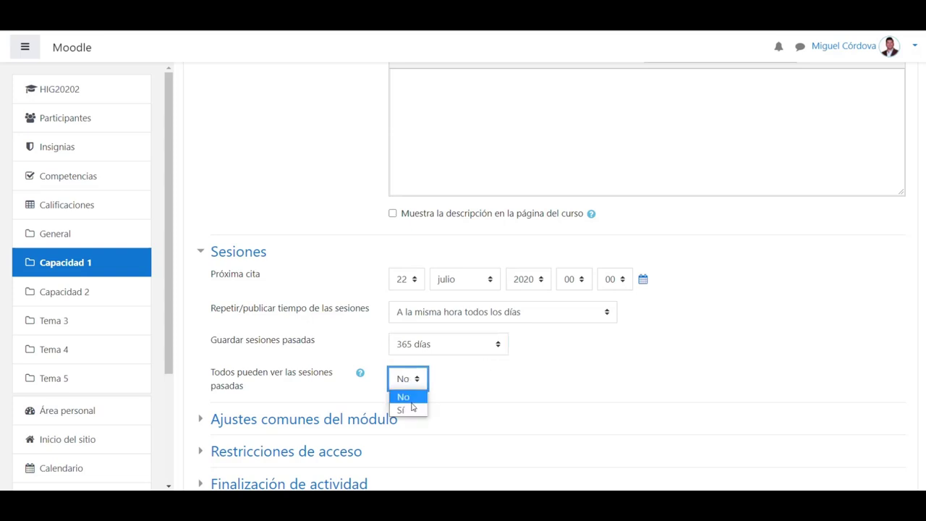
{"action": "left_click", "coordinate": [404, 409]}
- Check the common module settings, collapse them again, and save the chat activity, returning to the course
{"action": "scroll", "coordinate": [908, 251], "scroll_direction": "down", "scroll_amount": 3}
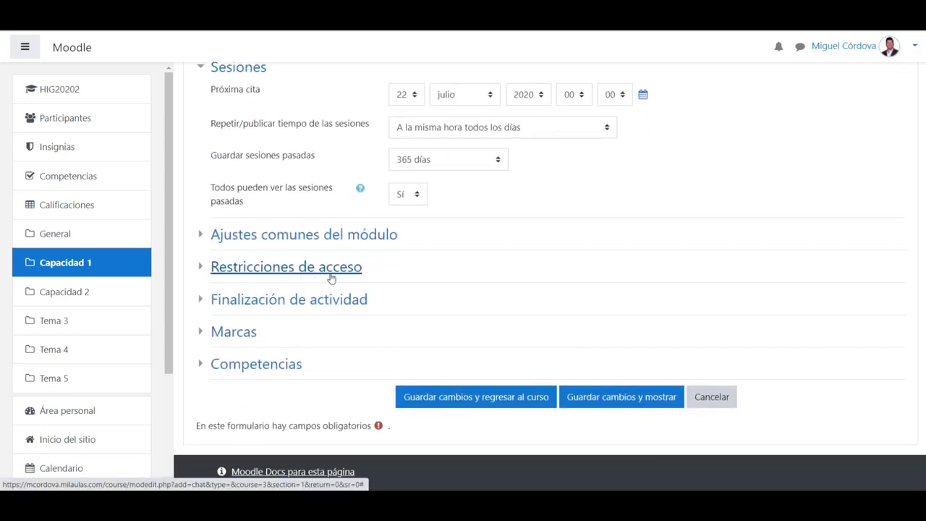
{"action": "left_click", "coordinate": [206, 238]}
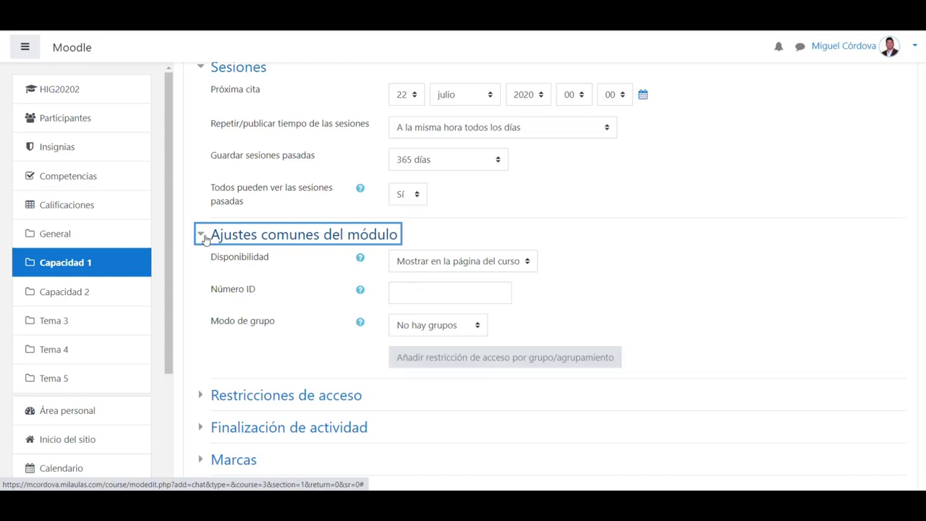
{"action": "left_click", "coordinate": [205, 238]}
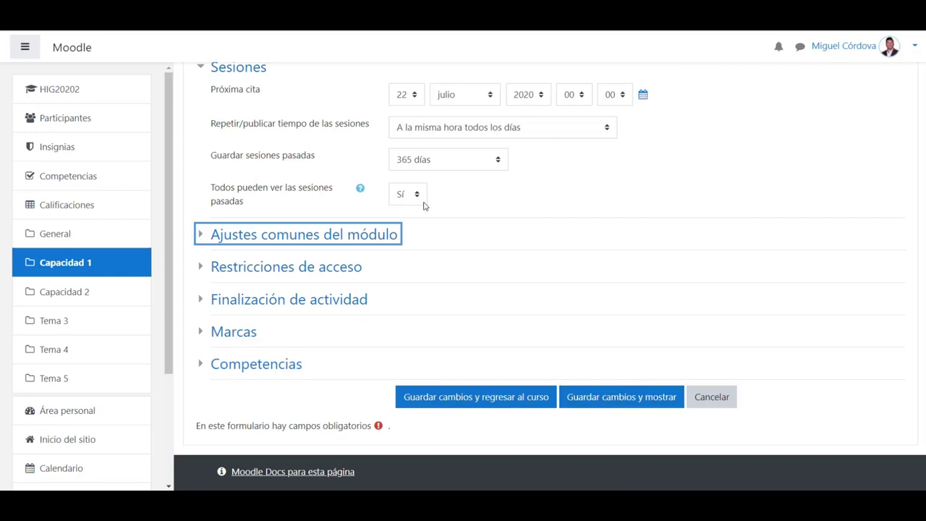
{"action": "left_click", "coordinate": [483, 398]}
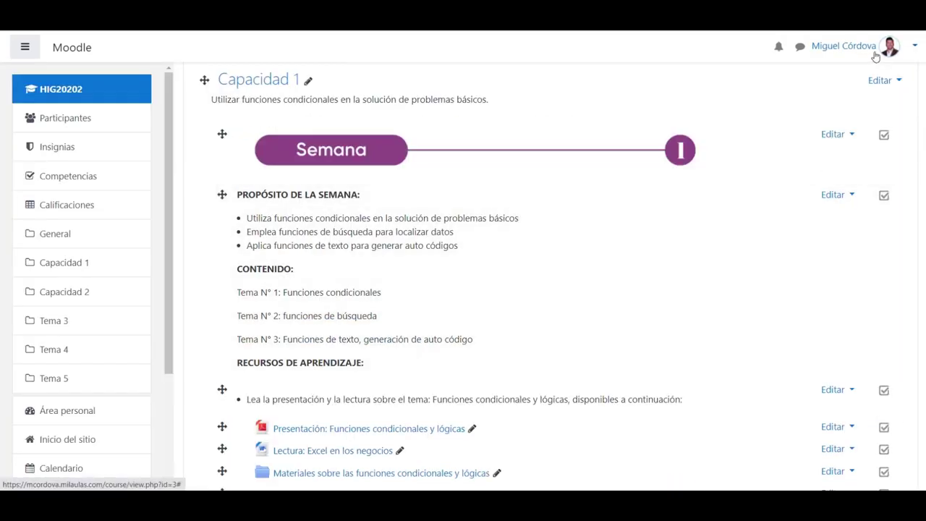
- Indent the Evaluación online 1 and Chat de comunicación 1 activities one level to the right in Capacidad 1
{"action": "scroll", "coordinate": [866, 220], "scroll_direction": "down", "scroll_amount": 8}
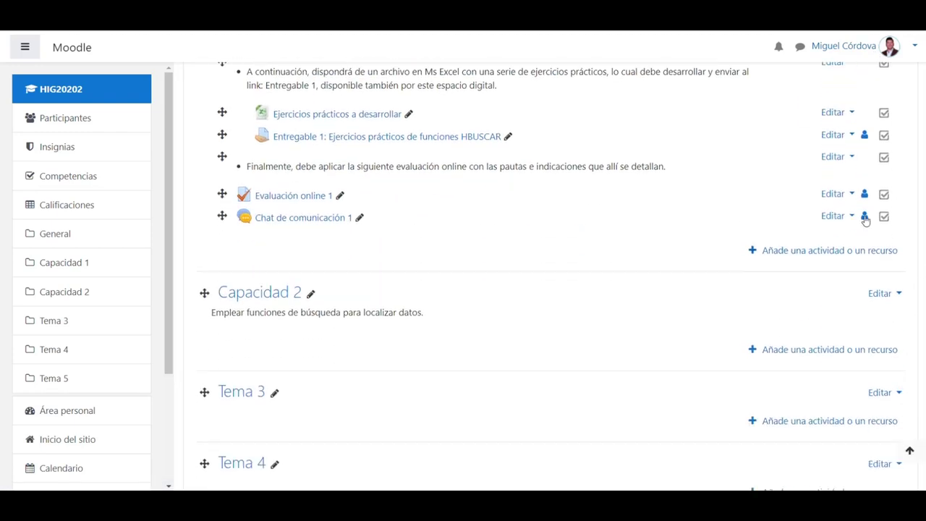
{"action": "left_click", "coordinate": [864, 194]}
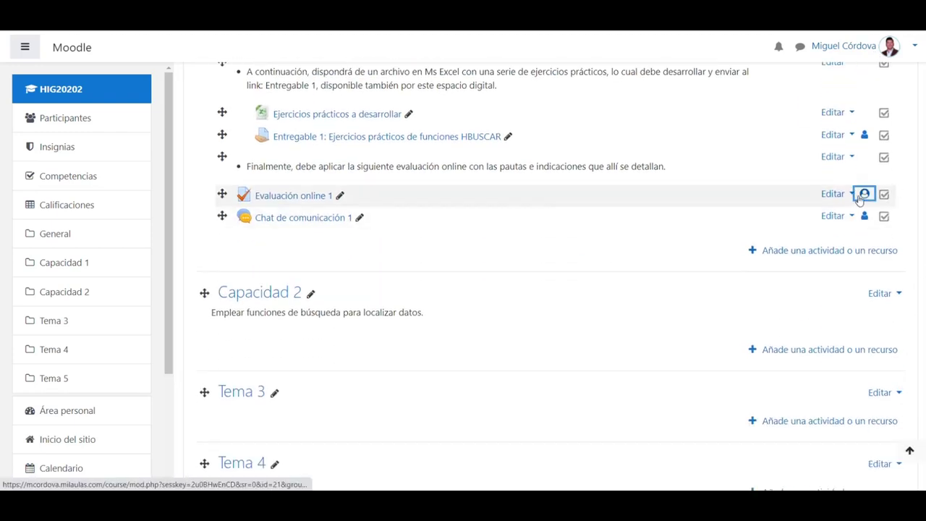
{"action": "left_click", "coordinate": [847, 194]}
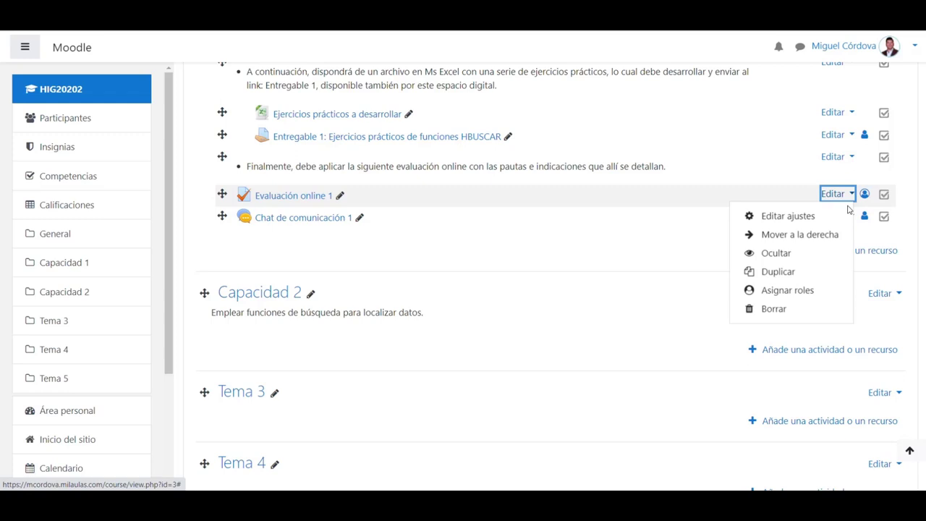
{"action": "left_click", "coordinate": [801, 235]}
{"action": "left_click", "coordinate": [836, 216]}
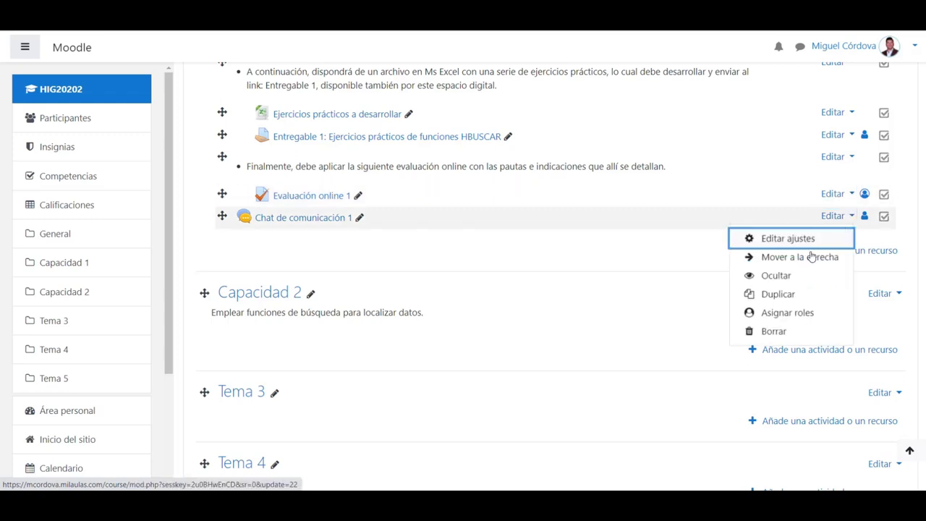
{"action": "left_click", "coordinate": [794, 259]}
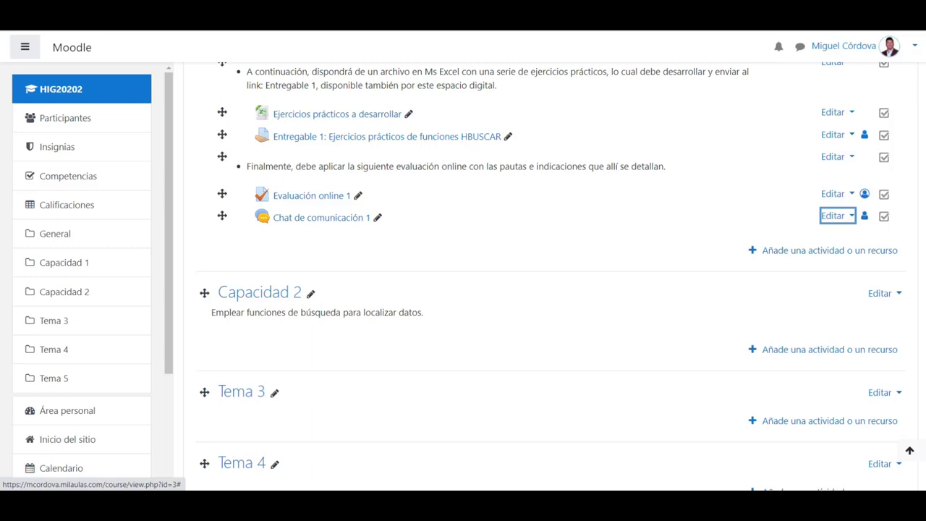
- Switch the course view to the Estudiante role
{"action": "scroll", "coordinate": [550, 275], "scroll_direction": "up", "scroll_amount": 15}
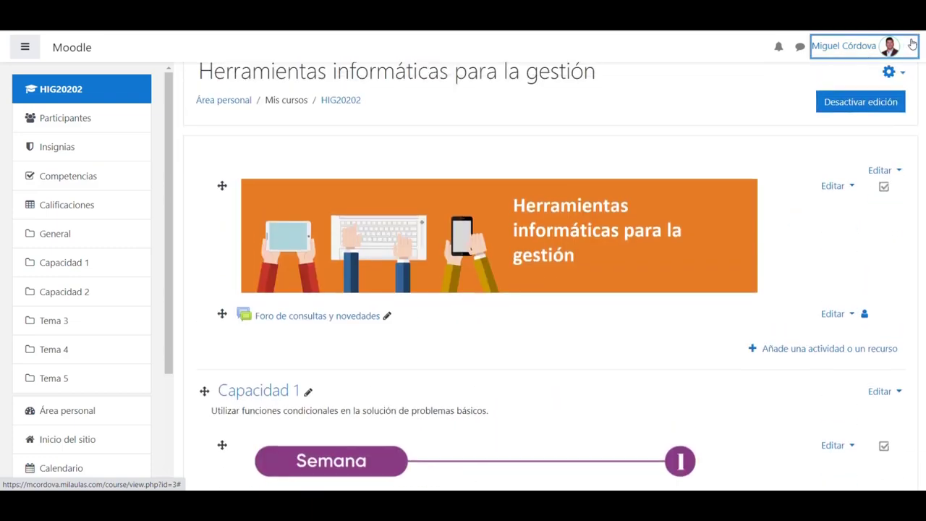
{"action": "left_click", "coordinate": [913, 45]}
{"action": "left_click", "coordinate": [863, 207]}
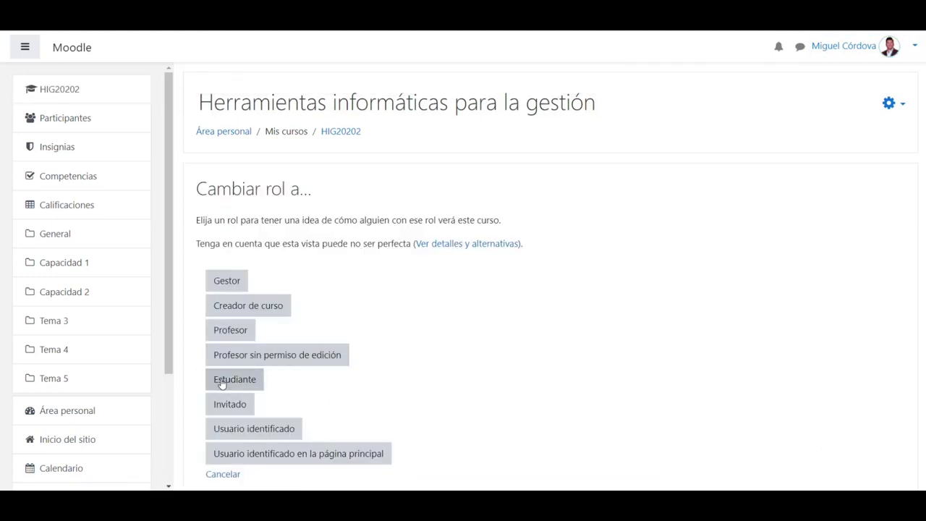
{"action": "left_click", "coordinate": [235, 379]}
- Open the Chat de comunicación 1 activity in Capacidad 1 and enter its chat room
{"action": "scroll", "coordinate": [902, 343], "scroll_direction": "down", "scroll_amount": 6}
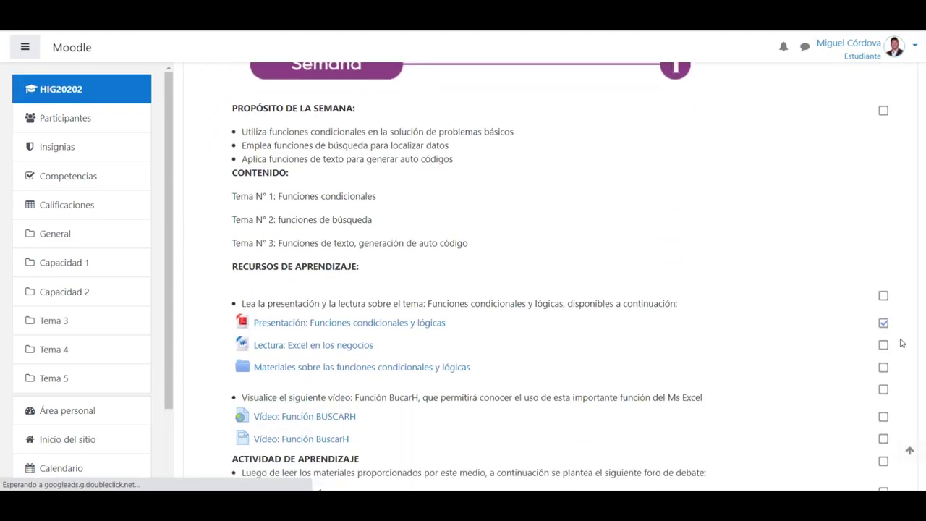
{"action": "scroll", "coordinate": [902, 343], "scroll_direction": "down", "scroll_amount": 3}
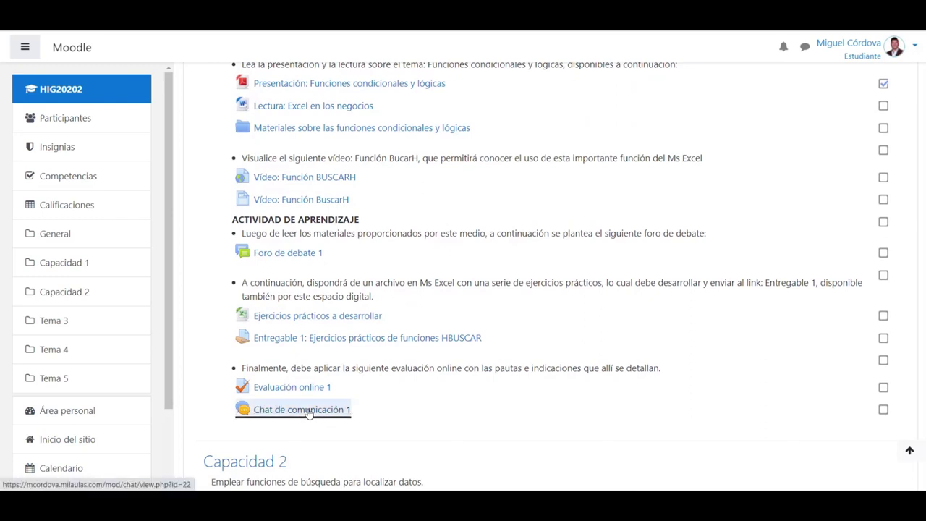
{"action": "left_click", "coordinate": [309, 409]}
{"action": "scroll", "coordinate": [306, 413], "scroll_direction": "down", "scroll_amount": 2}
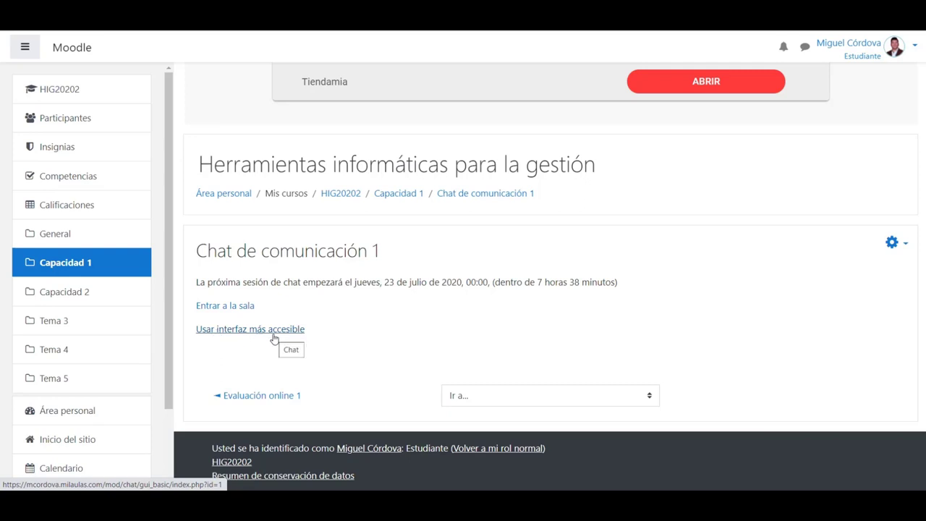
{"action": "left_click", "coordinate": [216, 305]}
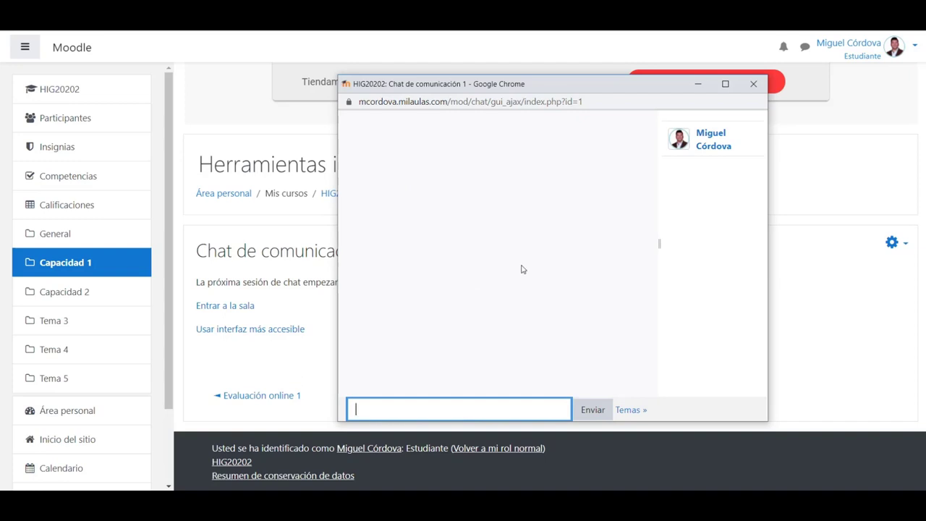
- Send the message "Hola bienvenidos al chat!" in the chat room and close the chat window
{"action": "type", "text": "Hola"}
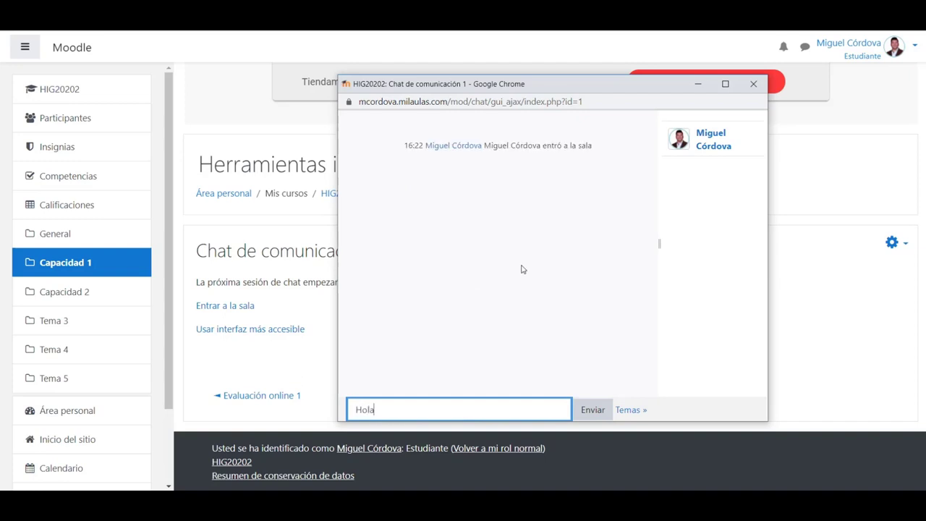
{"action": "type", "text": " bience"}
{"action": "type", "text": "veni"}
{"action": "type", "text": "dos a"}
{"action": "type", "text": "l chat!"}
{"action": "key", "text": "Return"}
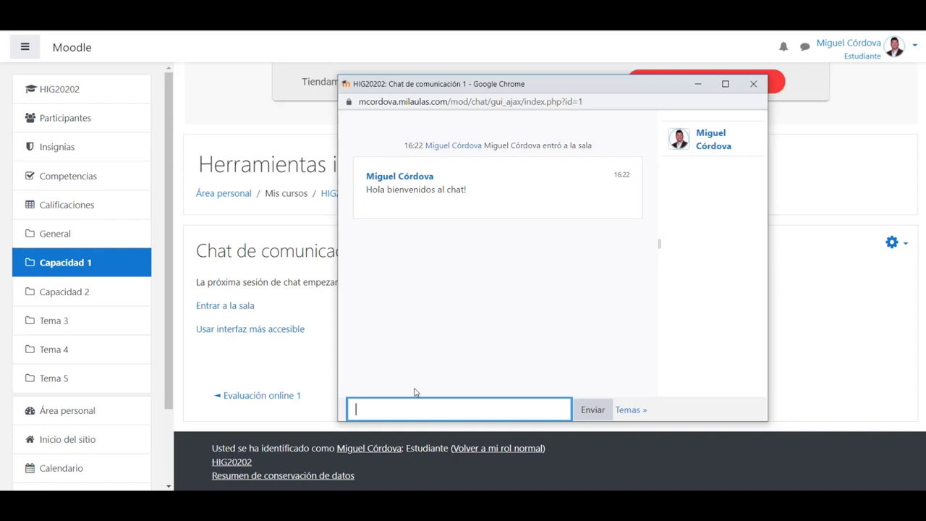
{"action": "left_click", "coordinate": [748, 85]}
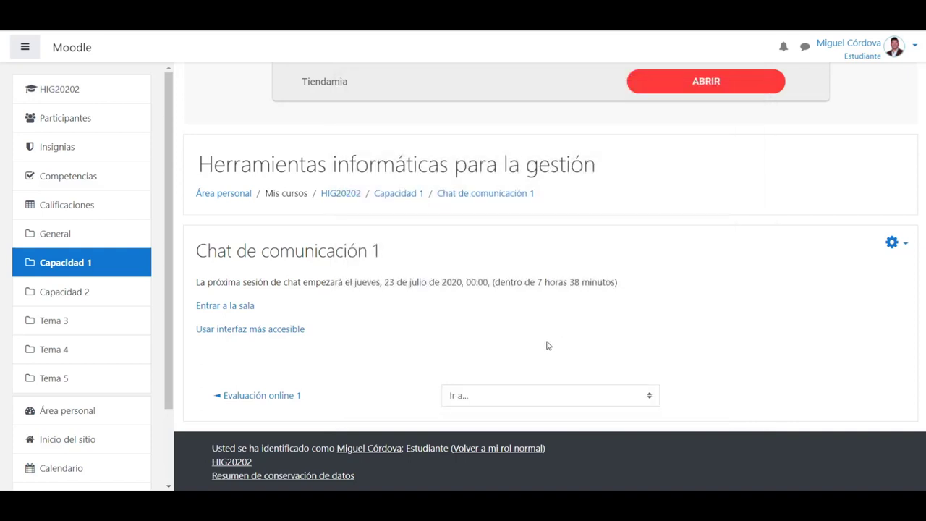